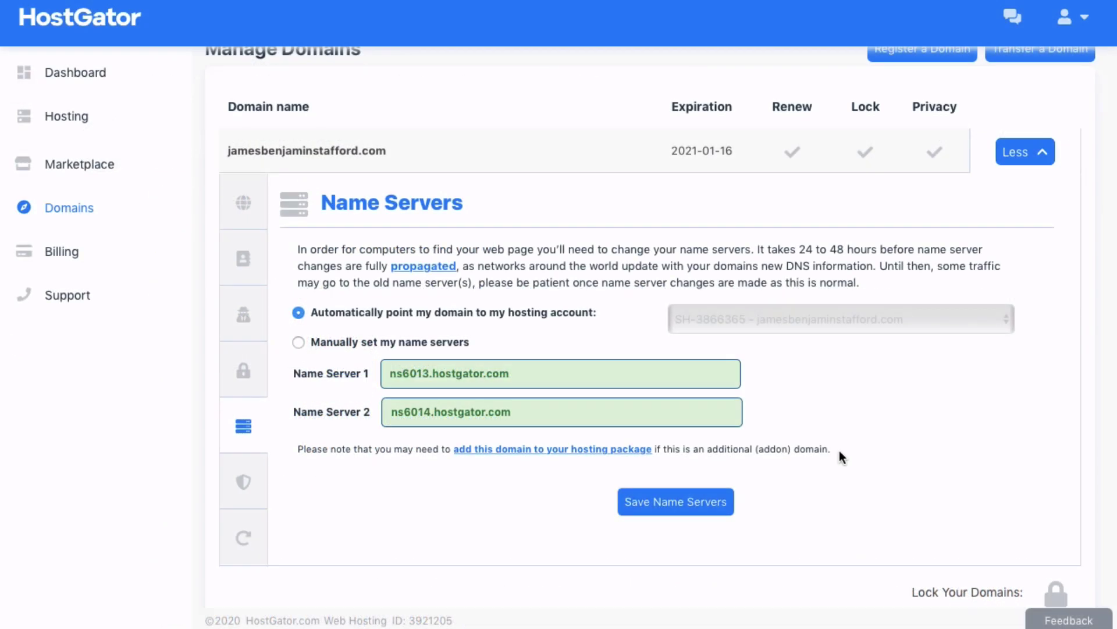
Step: Sign out of the HostGator customer portal
{"action": "scroll", "coordinate": [839, 450], "scroll_direction": "up", "scroll_amount": 2}
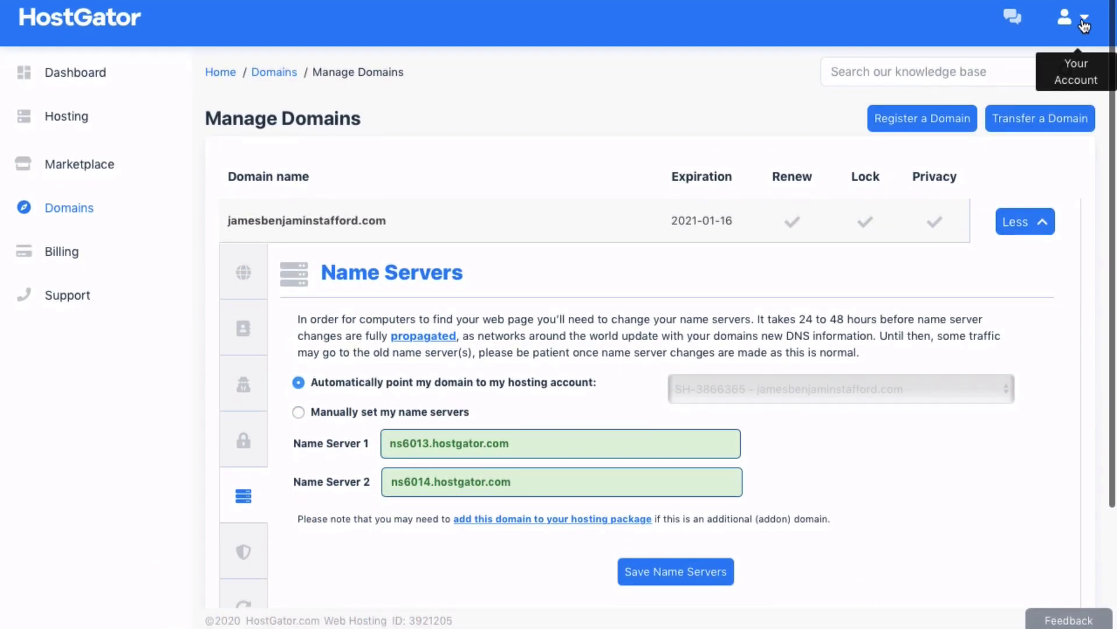
{"action": "left_click", "coordinate": [1083, 21]}
{"action": "left_click", "coordinate": [1017, 256]}
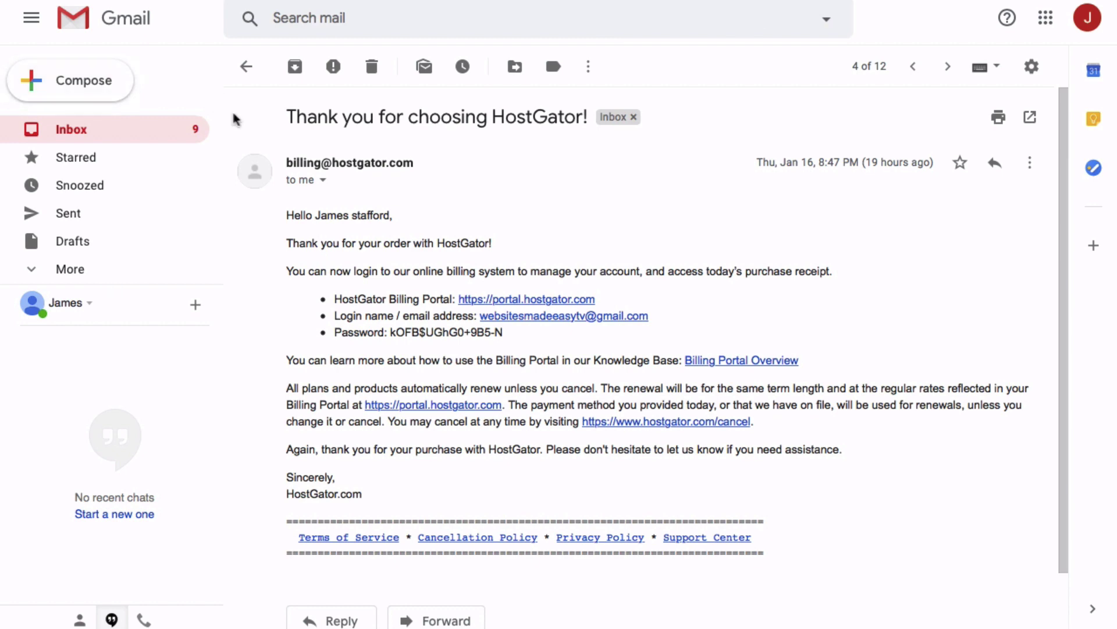
Step: In Gmail, open the "HostGator.com :: Your Account Info" email, select its account password for copying, and follow the control panel link
{"action": "left_click", "coordinate": [257, 72]}
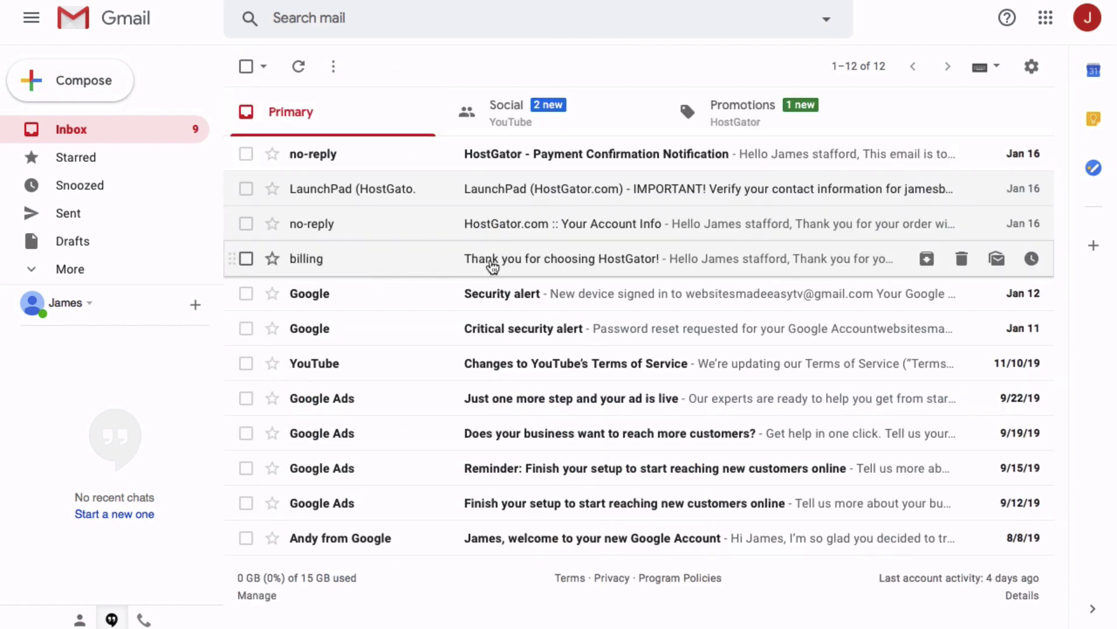
{"action": "left_click", "coordinate": [581, 233]}
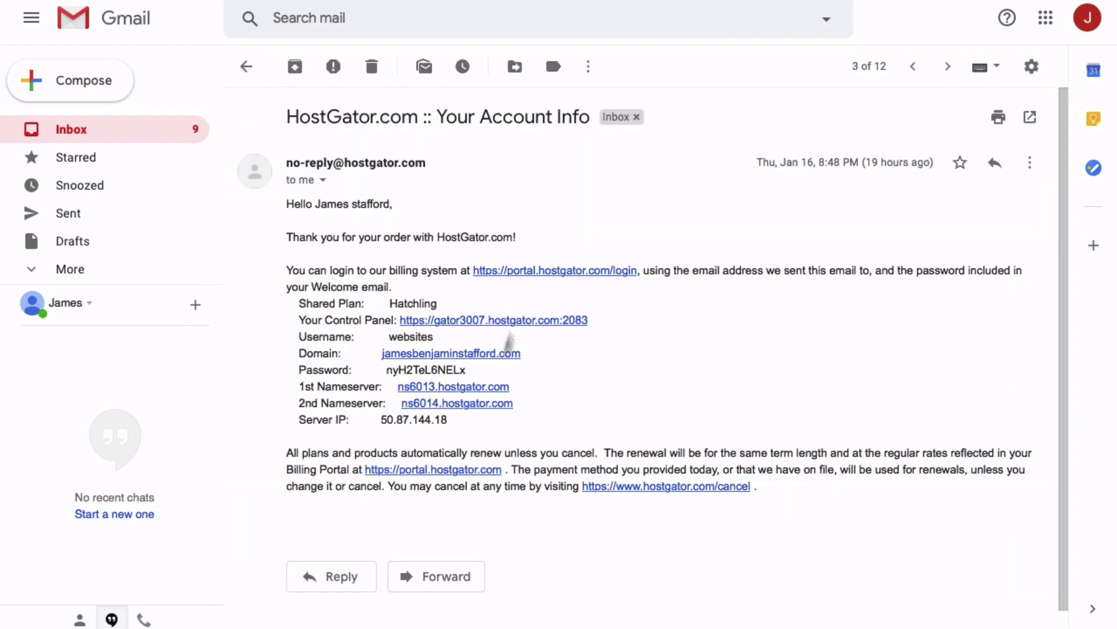
{"action": "left_click_drag", "start_coordinate": [468, 370], "coordinate": [380, 373]}
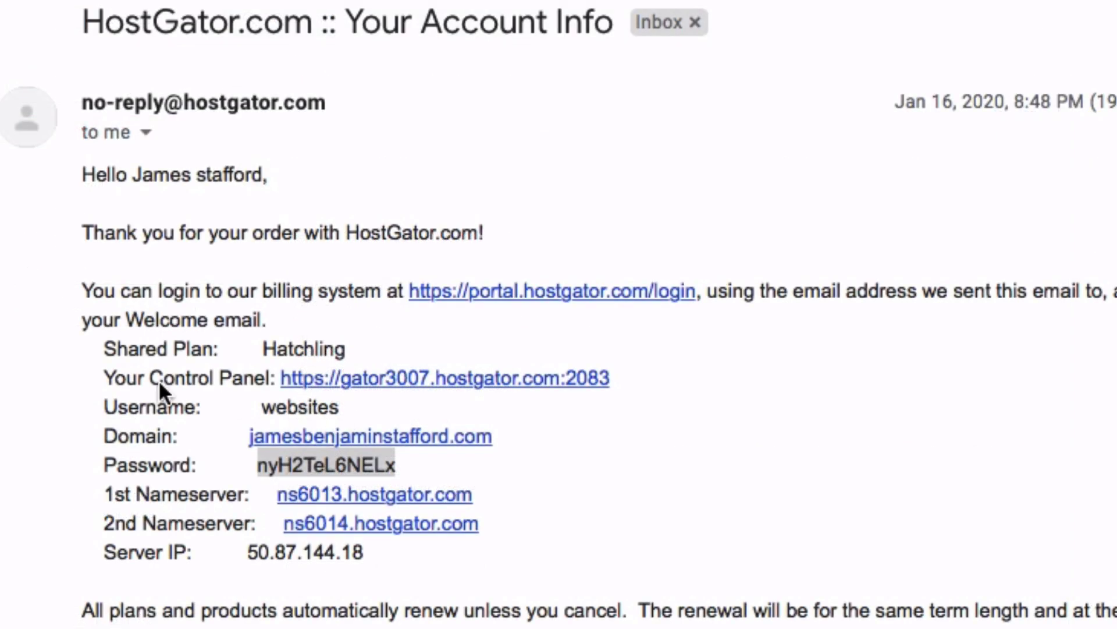
{"action": "left_click", "coordinate": [428, 381]}
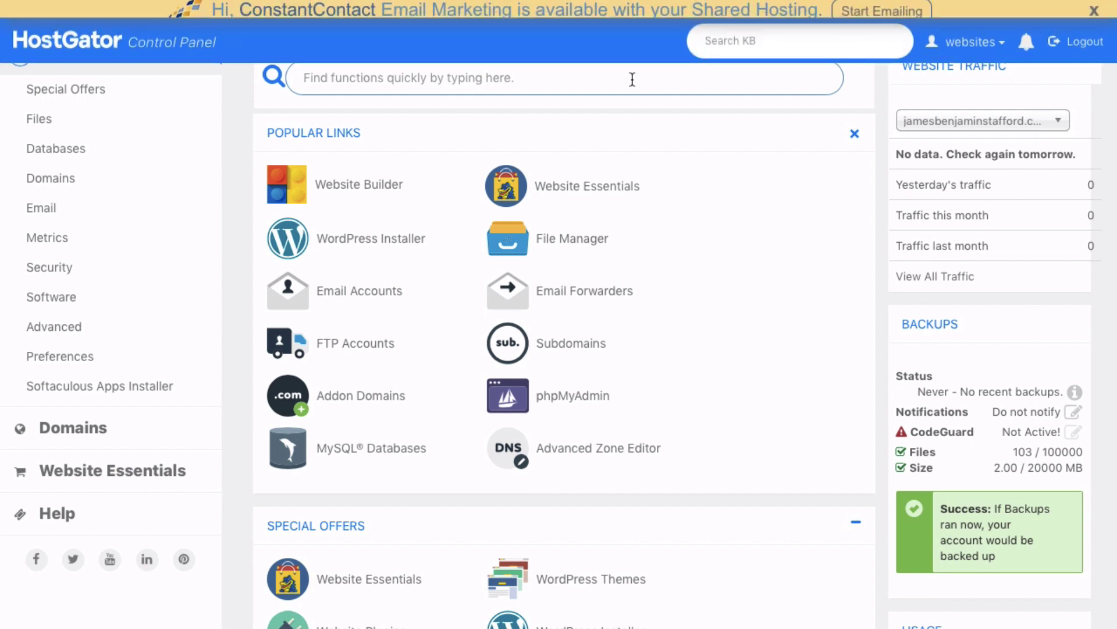
Step: Dismiss the email marketing banner in the control panel and open QuickInstall from the Software section
{"action": "left_click", "coordinate": [1093, 16]}
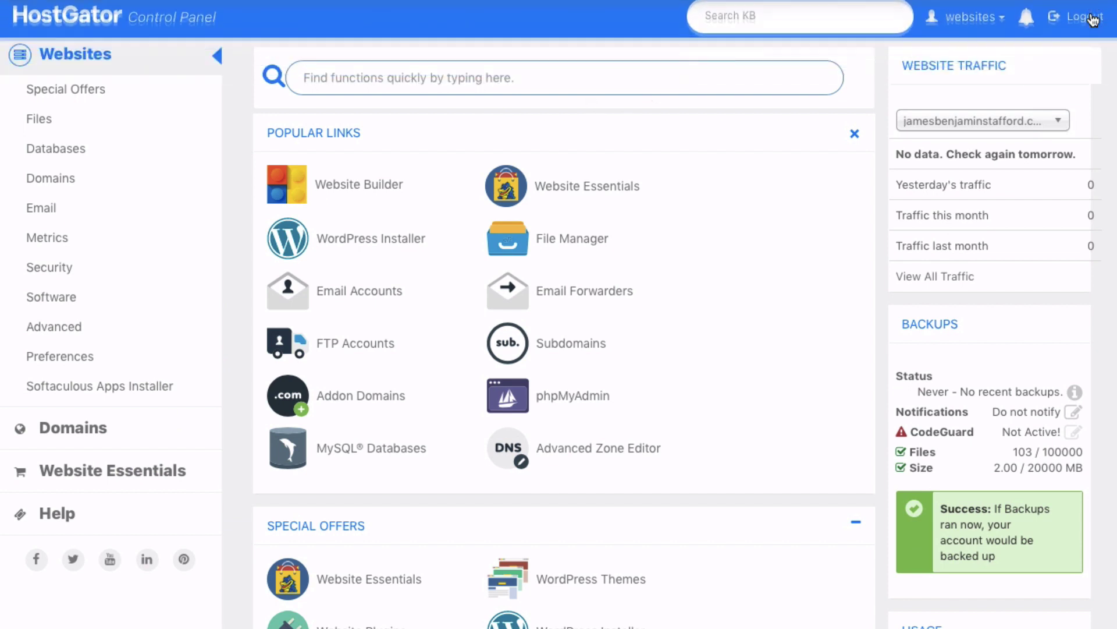
{"action": "scroll", "coordinate": [416, 162], "scroll_direction": "down", "scroll_amount": 15}
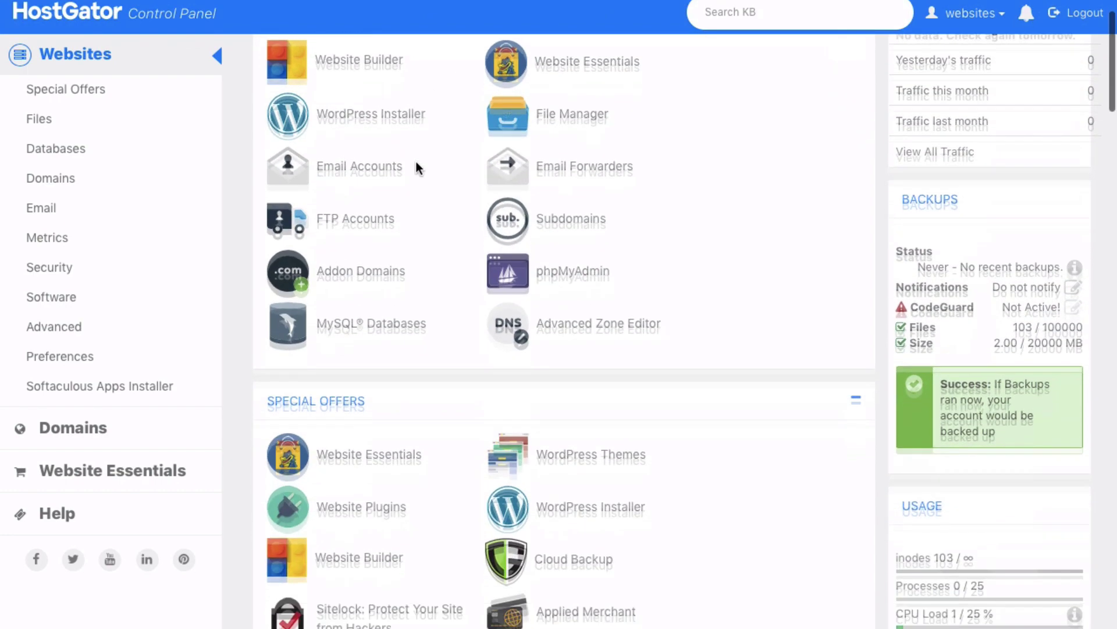
{"action": "scroll", "coordinate": [417, 161], "scroll_direction": "down", "scroll_amount": 20}
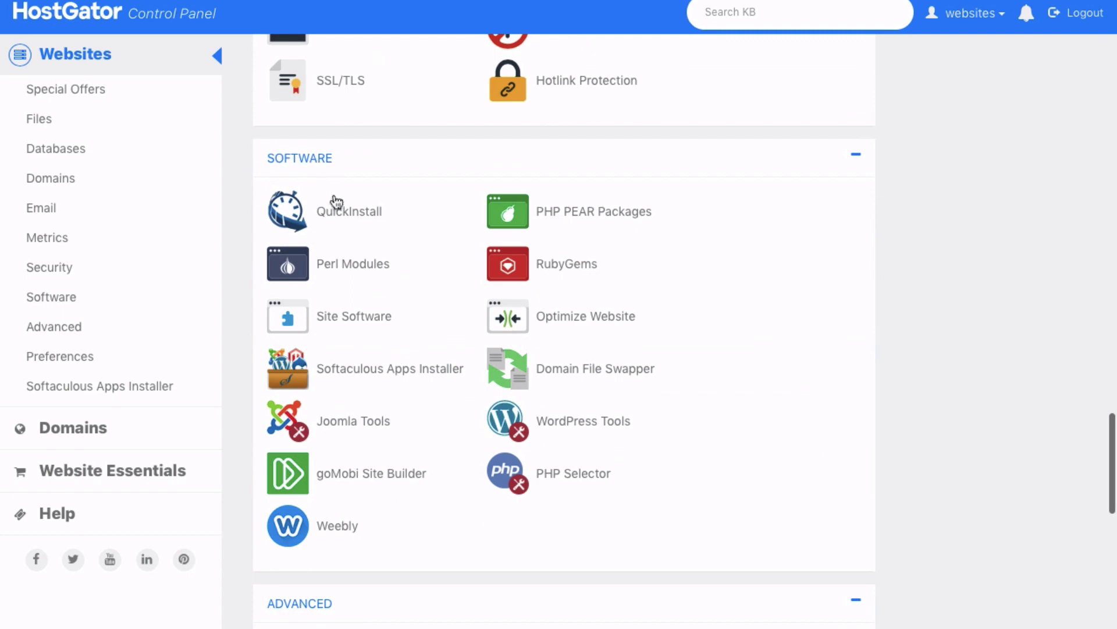
{"action": "left_click", "coordinate": [340, 207]}
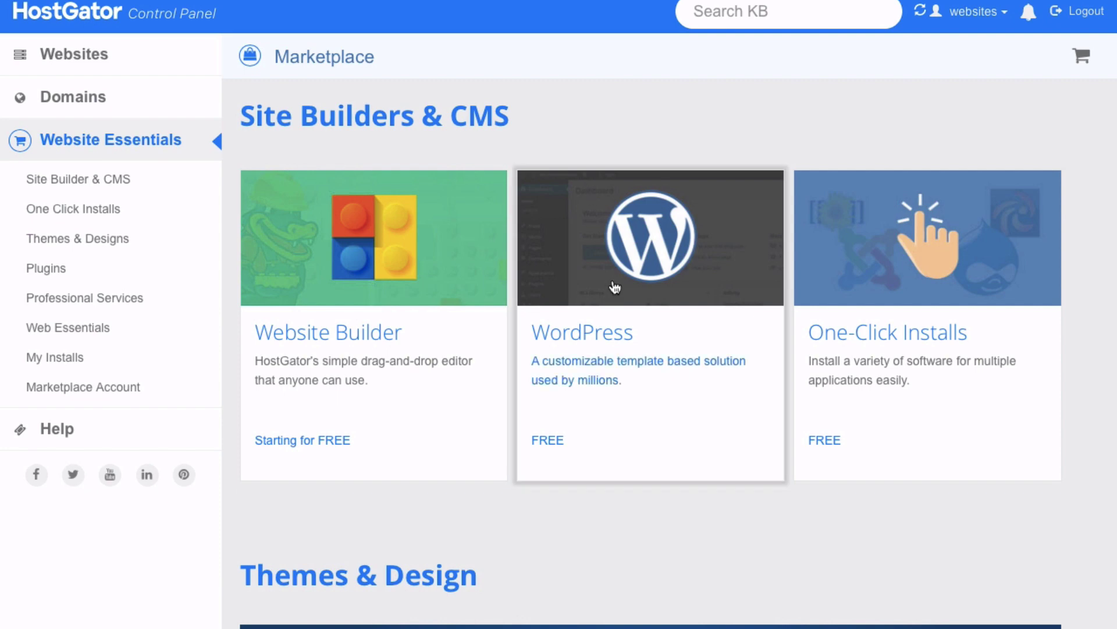
Step: Choose WordPress from the site builders, select the account's domain for installation with no directory, and continue to the install settings
{"action": "left_click", "coordinate": [615, 287]}
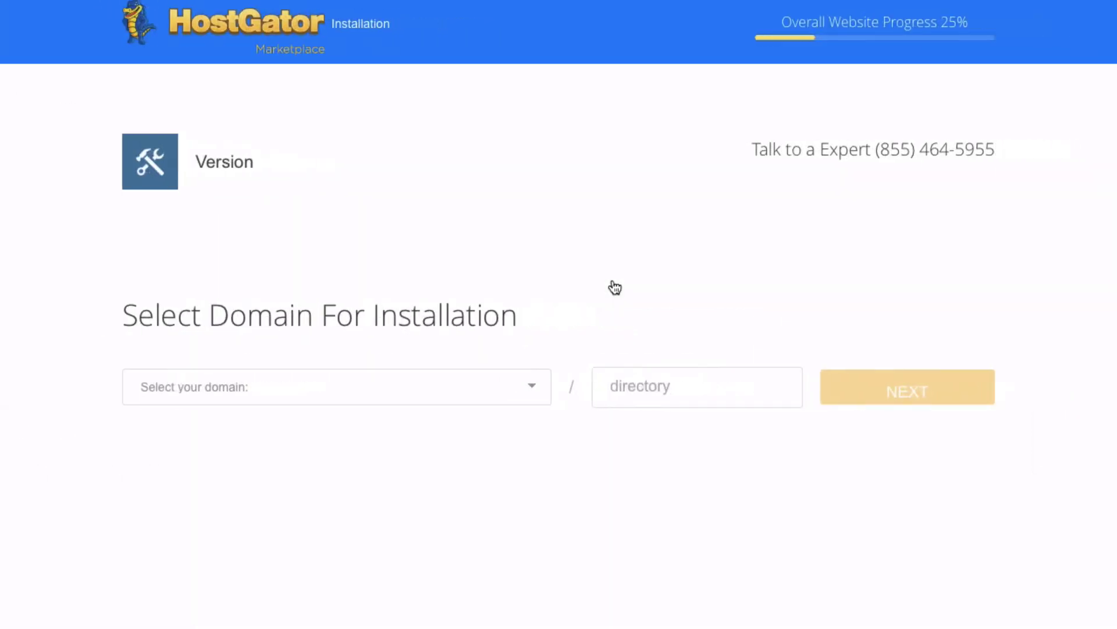
{"action": "left_click", "coordinate": [356, 397]}
{"action": "left_click", "coordinate": [344, 416]}
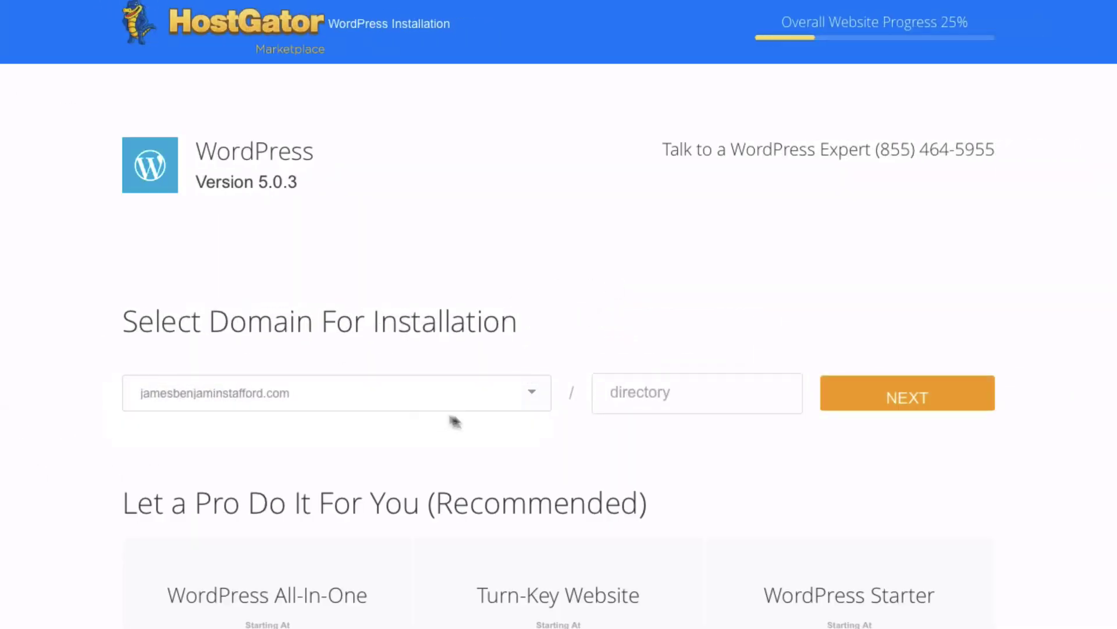
{"action": "left_click", "coordinate": [898, 406]}
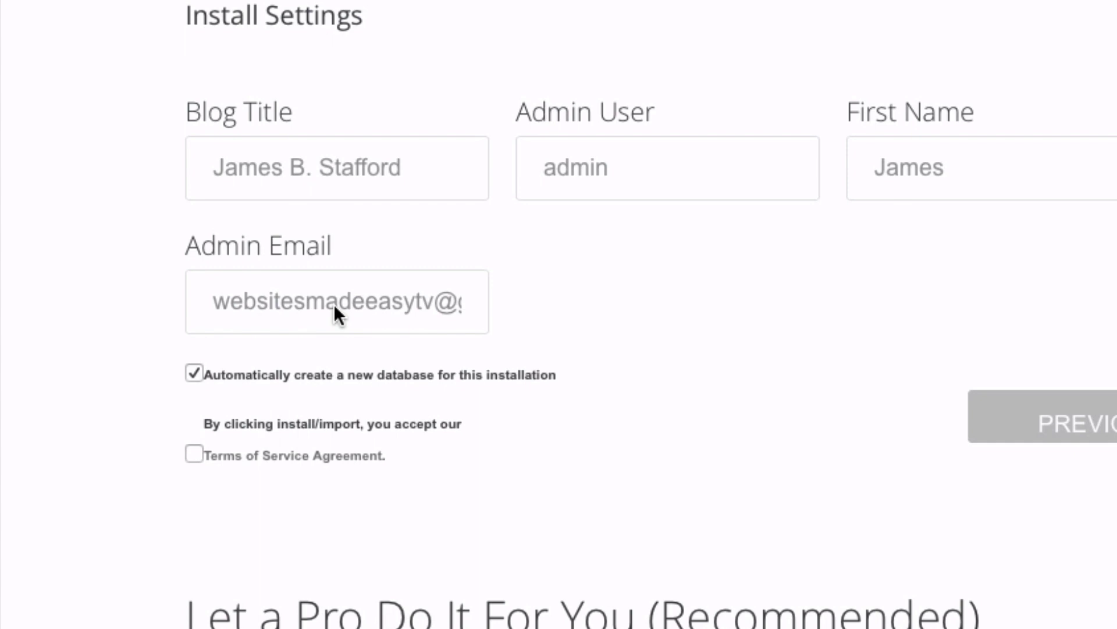
Step: Accept the Terms of Service Agreement and install WordPress with the entered settings and automatic database creation
{"action": "left_click", "coordinate": [294, 303]}
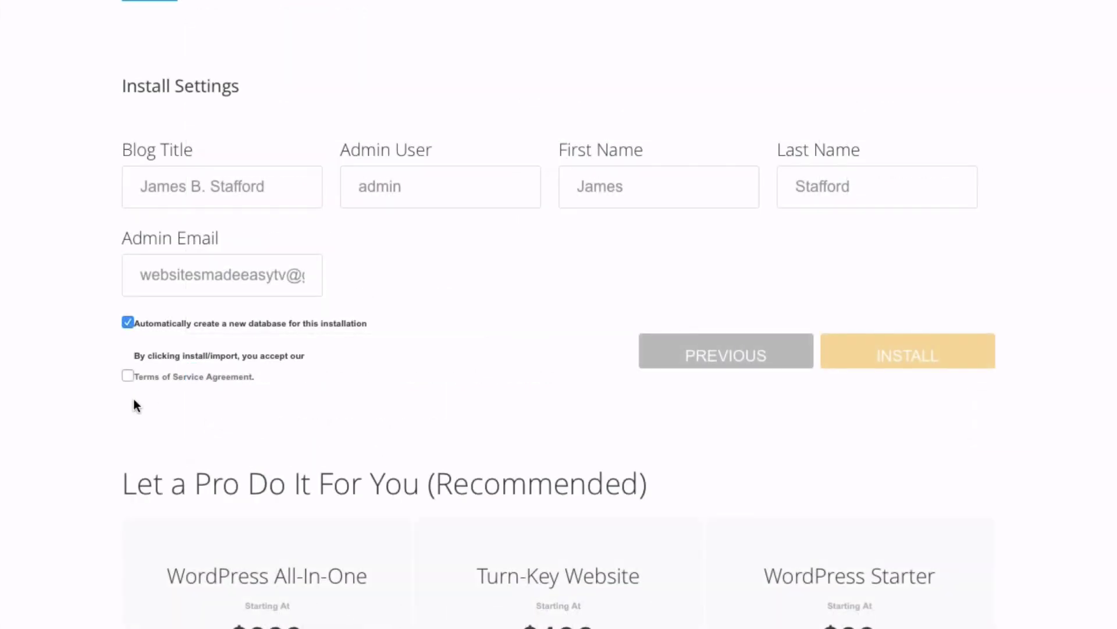
{"action": "left_click", "coordinate": [127, 375]}
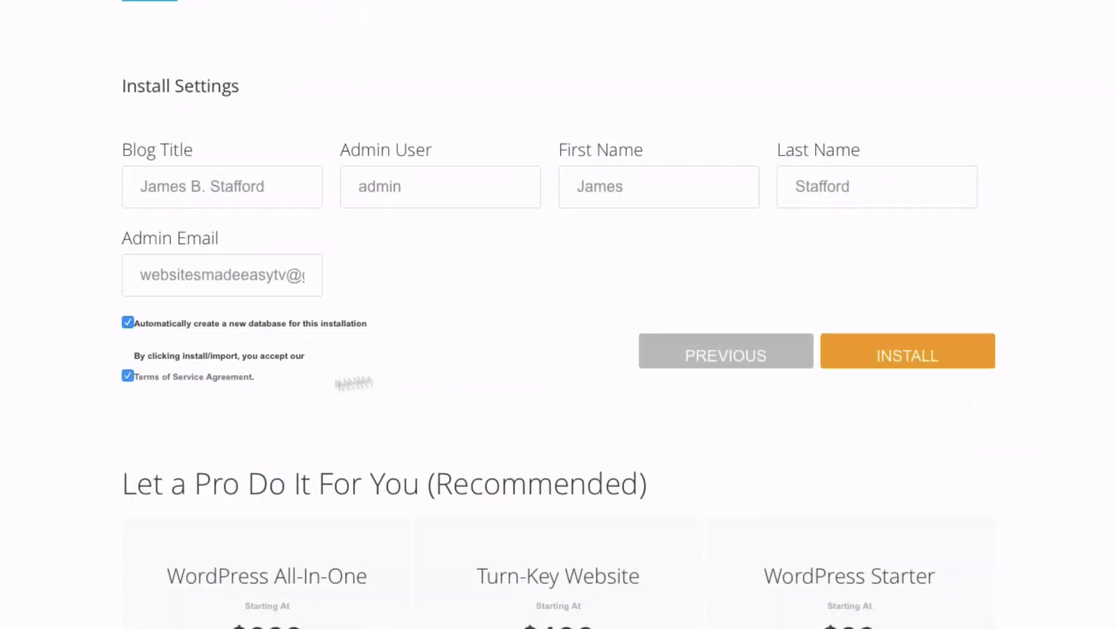
{"action": "scroll", "coordinate": [489, 331], "scroll_direction": "up", "scroll_amount": 3}
{"action": "scroll", "coordinate": [489, 330], "scroll_direction": "down", "scroll_amount": 4}
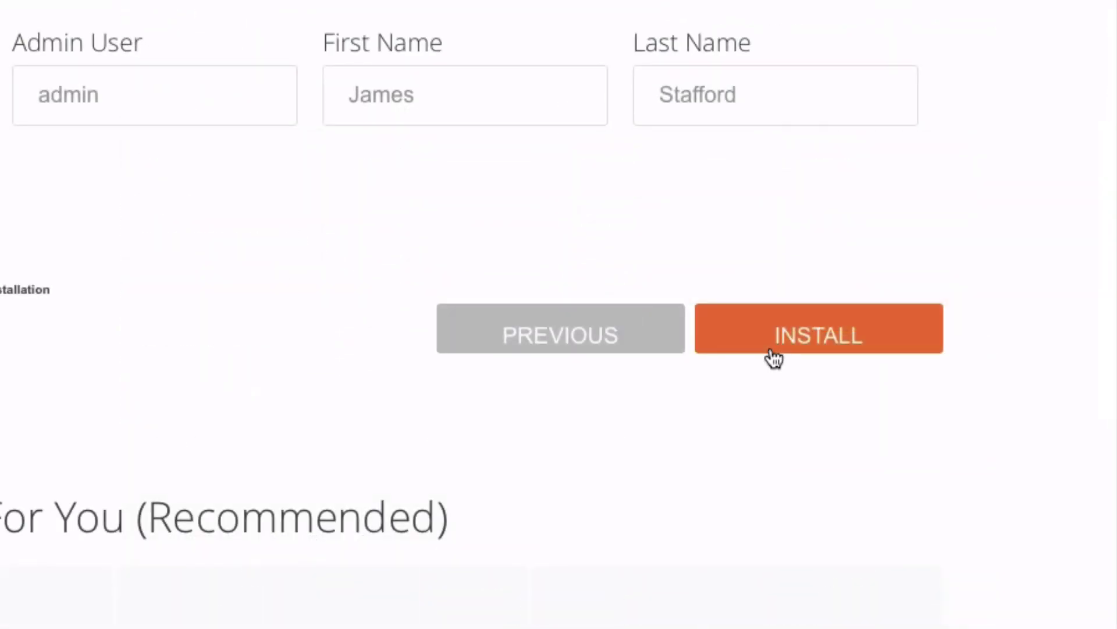
{"action": "left_click", "coordinate": [777, 349]}
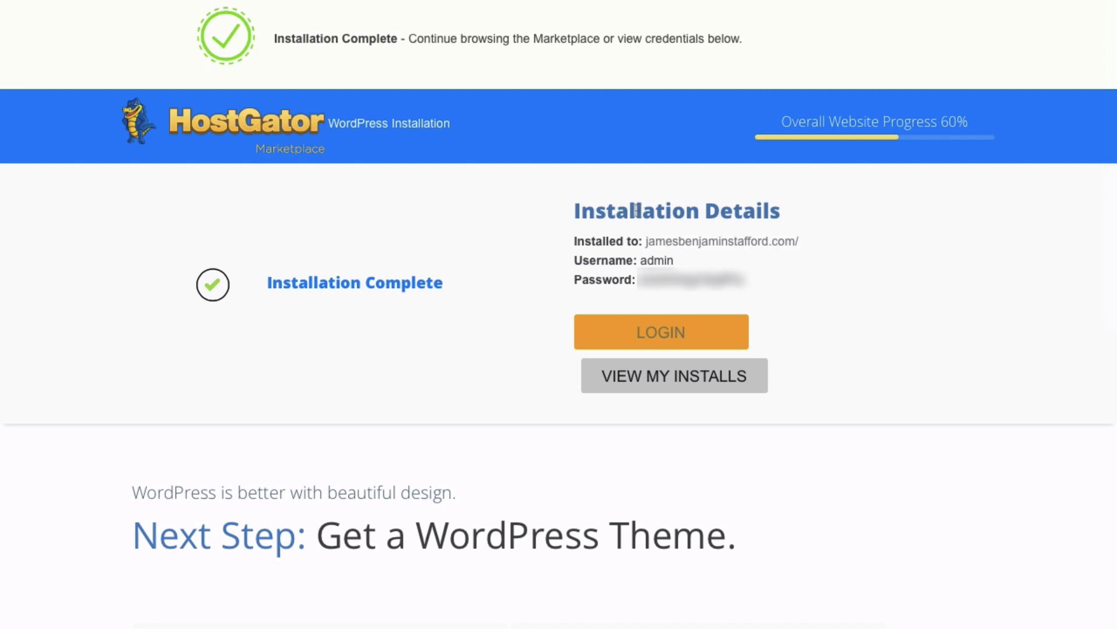
Step: Open the installed site in a new tab and log in to WordPress as admin with the generated password, declining to save it in the keychain
{"action": "right_click", "coordinate": [715, 243]}
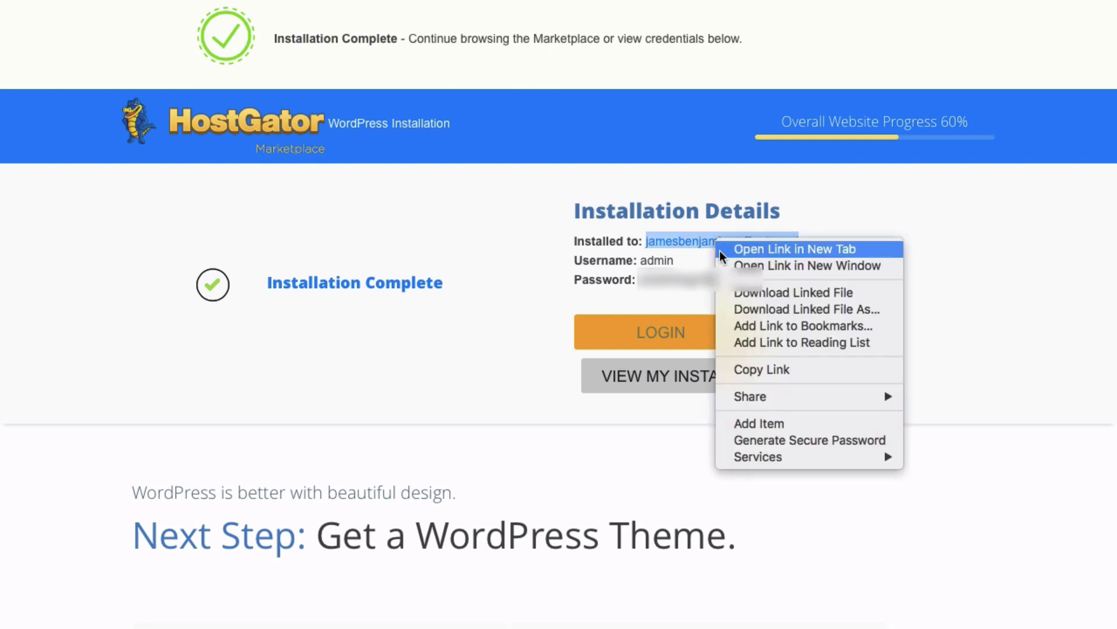
{"action": "left_click", "coordinate": [720, 250]}
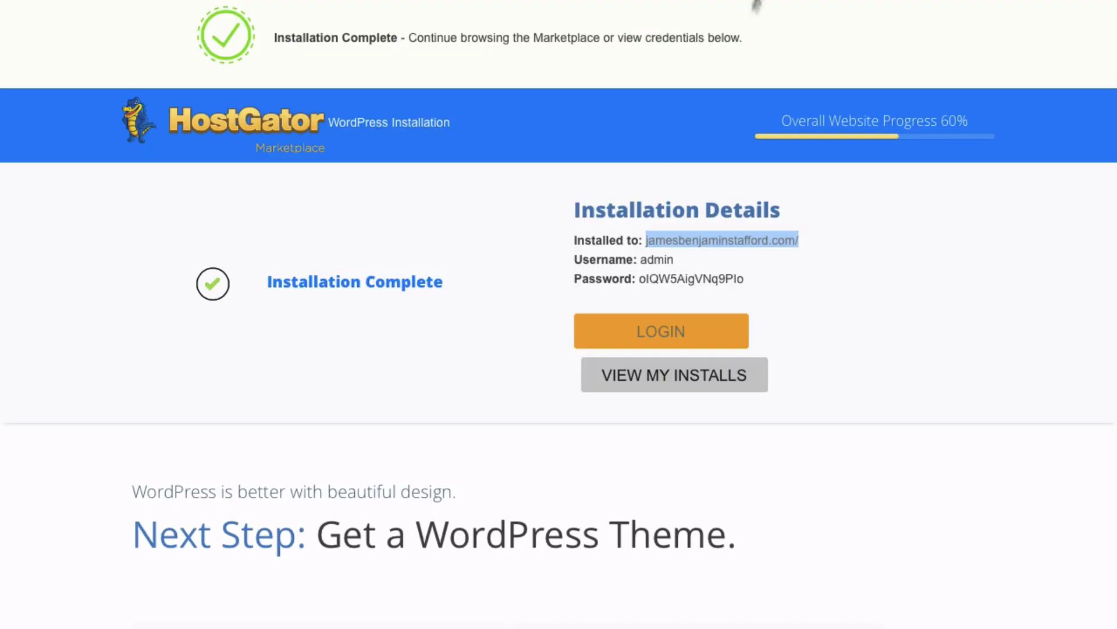
{"action": "left_click", "coordinate": [677, 261]}
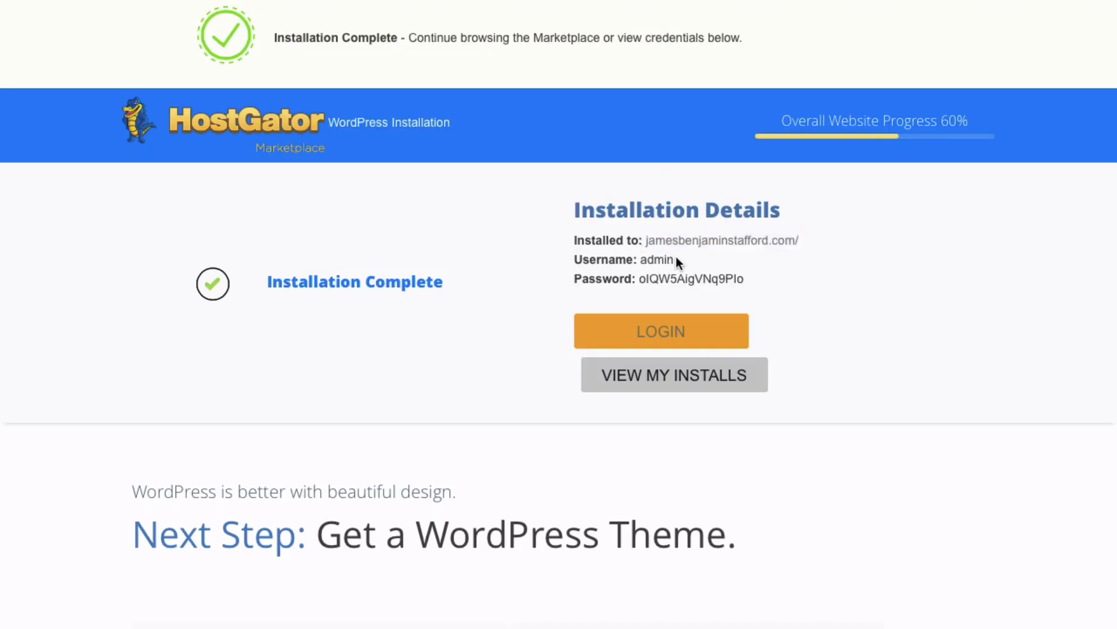
{"action": "left_click_drag", "start_coordinate": [745, 278], "coordinate": [640, 279]}
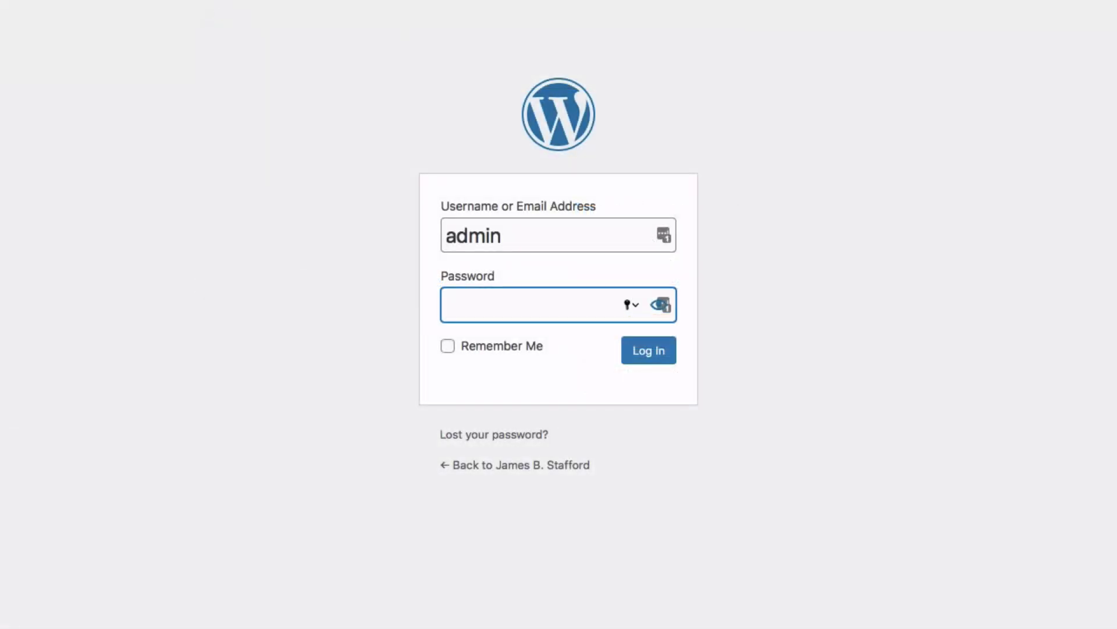
{"action": "key", "text": "super+v"}
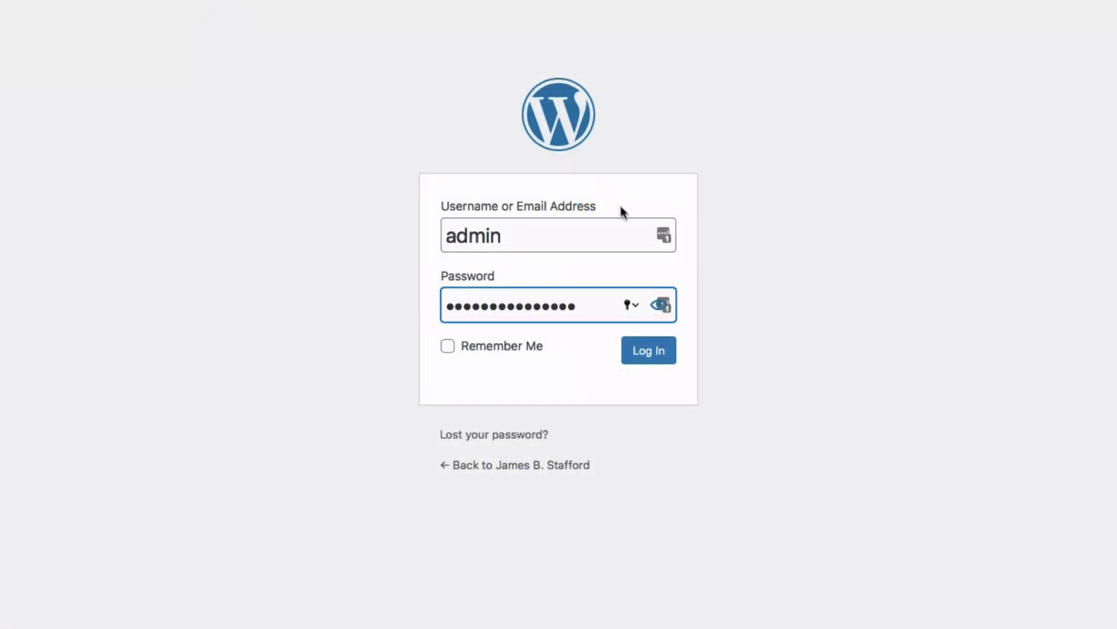
{"action": "left_click", "coordinate": [638, 355]}
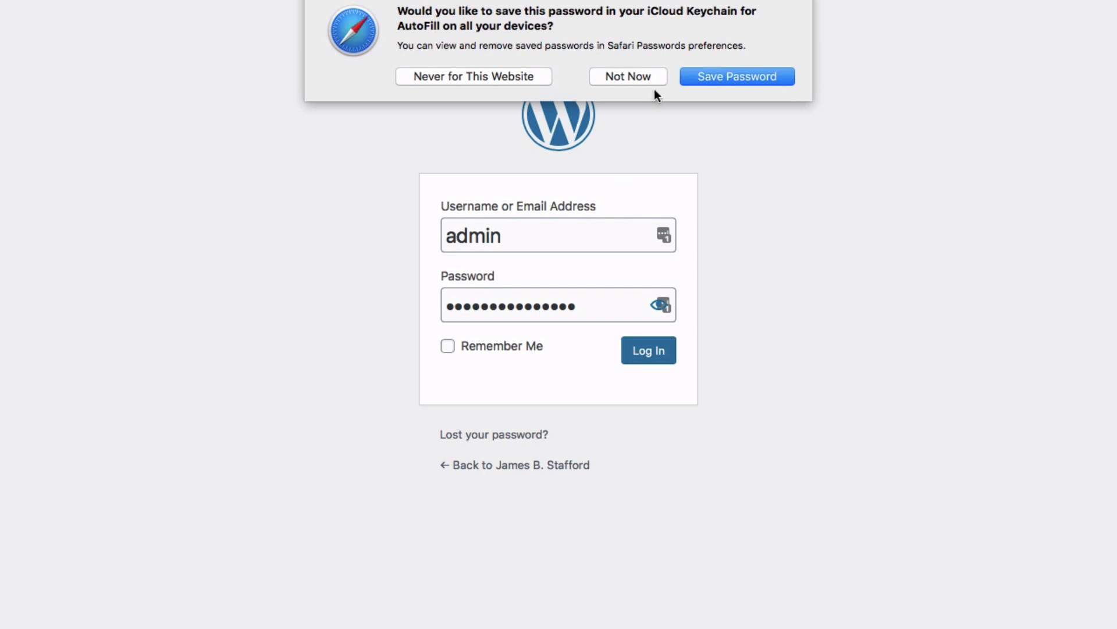
{"action": "left_click", "coordinate": [638, 76]}
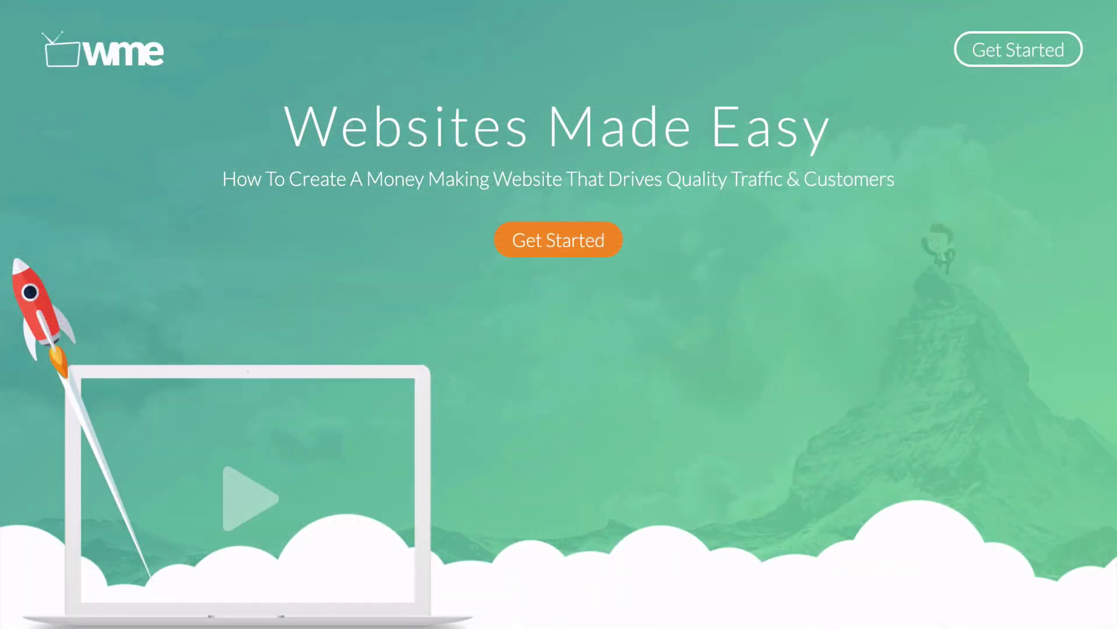
Step: Look through the Websites Made Easy home page, from its header down to the WTC certification section
{"action": "scroll", "coordinate": [558, 314], "scroll_direction": "down", "scroll_amount": 5}
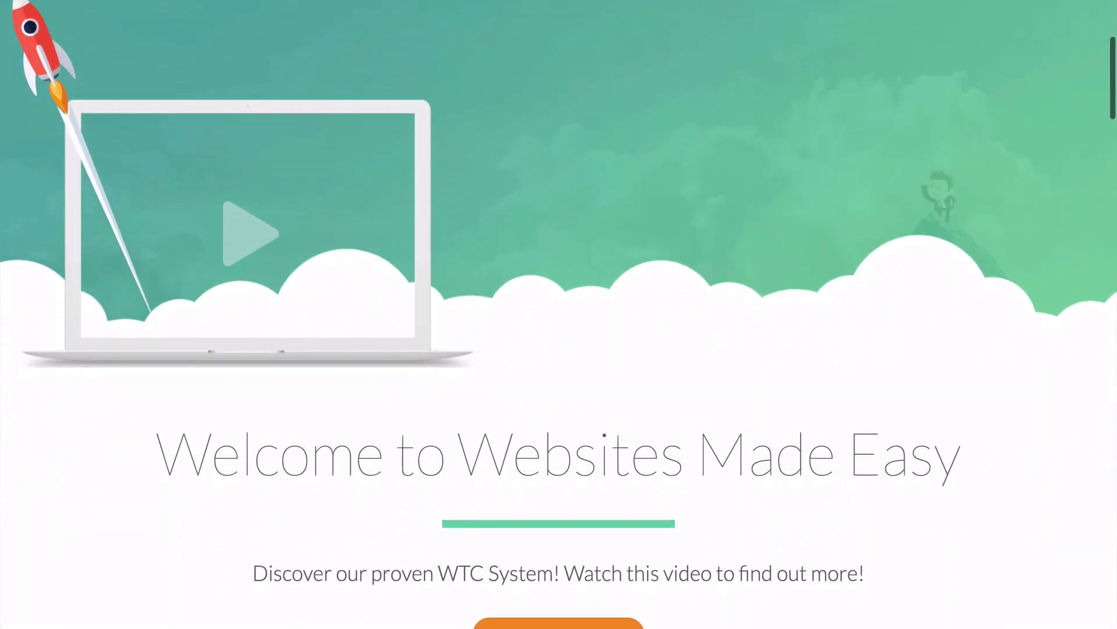
{"action": "scroll", "coordinate": [559, 314], "scroll_direction": "down", "scroll_amount": 4}
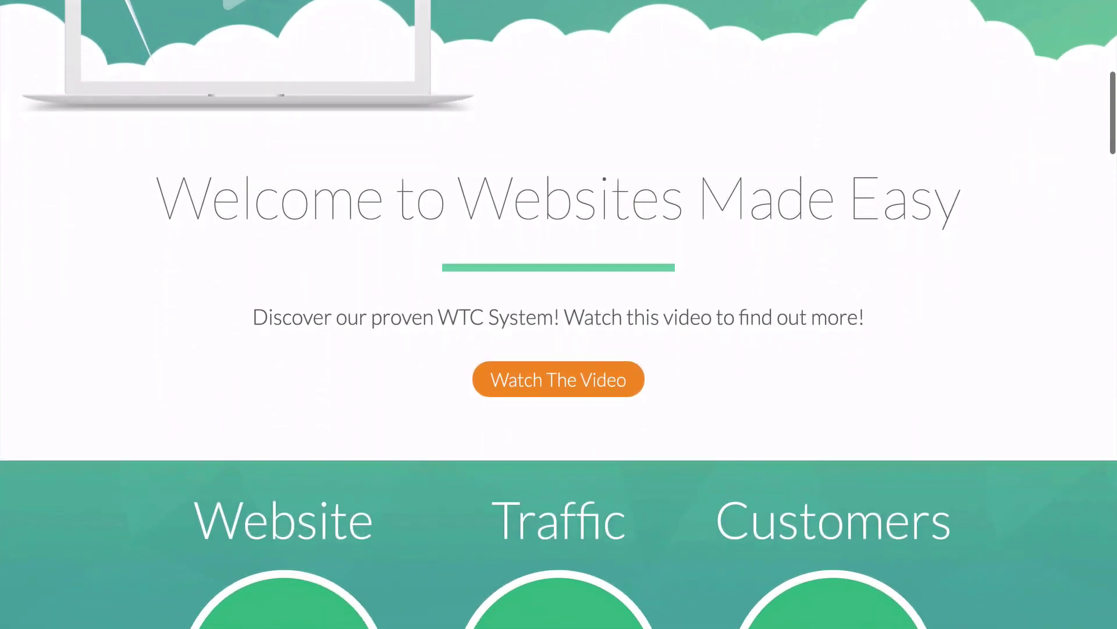
{"action": "scroll", "coordinate": [559, 314], "scroll_direction": "down", "scroll_amount": 4}
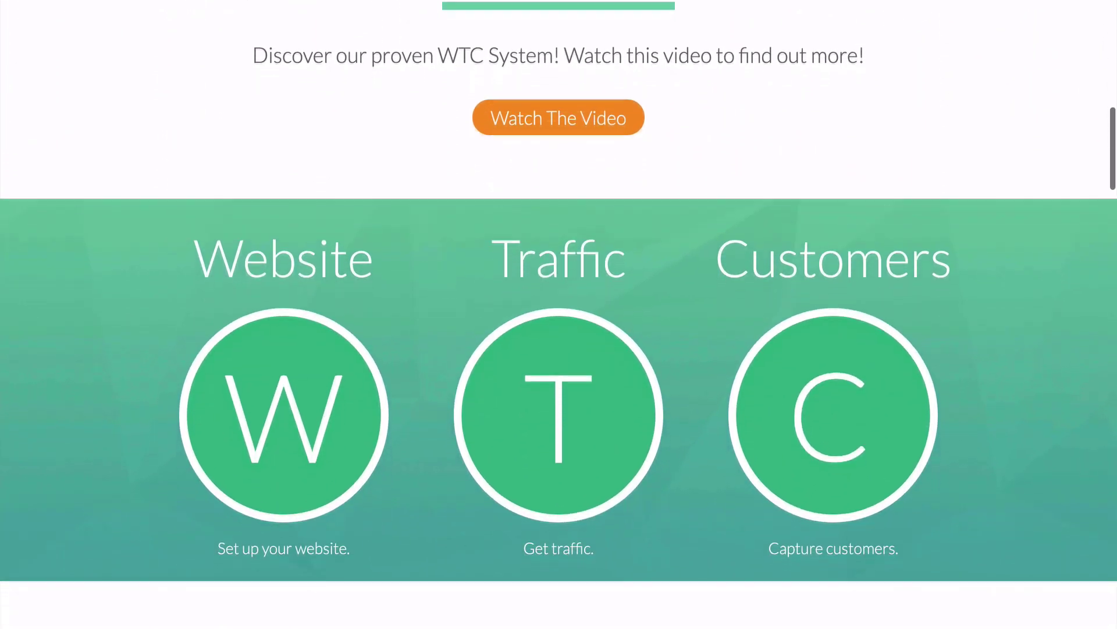
{"action": "scroll", "coordinate": [559, 315], "scroll_direction": "down", "scroll_amount": 2}
{"action": "scroll", "coordinate": [559, 314], "scroll_direction": "down", "scroll_amount": 1}
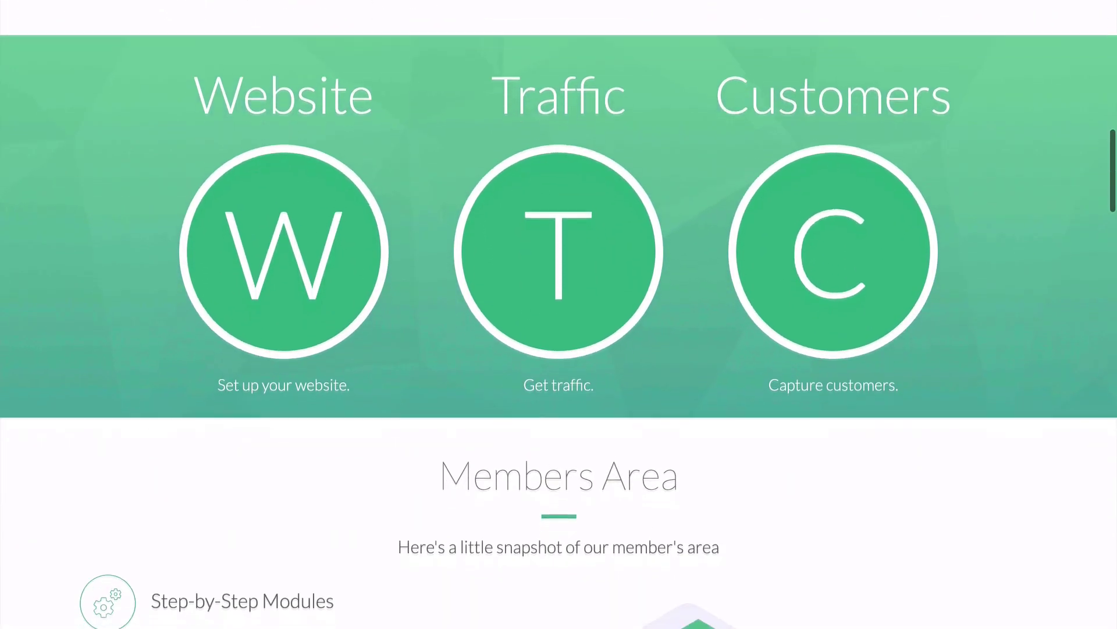
{"action": "scroll", "coordinate": [559, 314], "scroll_direction": "down", "scroll_amount": 6}
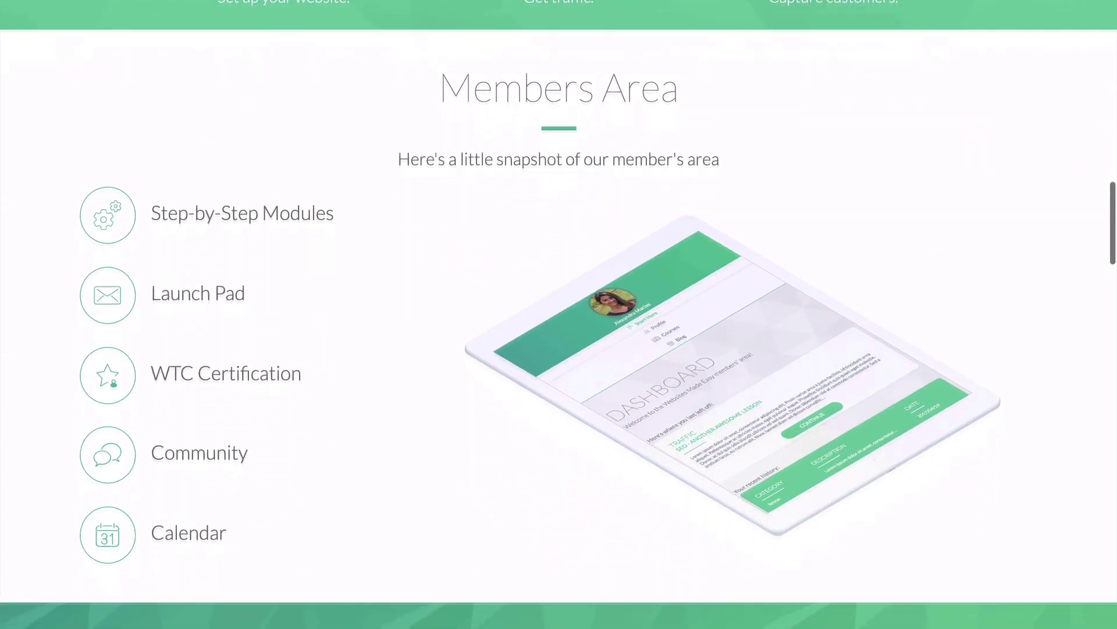
{"action": "scroll", "coordinate": [559, 314], "scroll_direction": "down", "scroll_amount": 6}
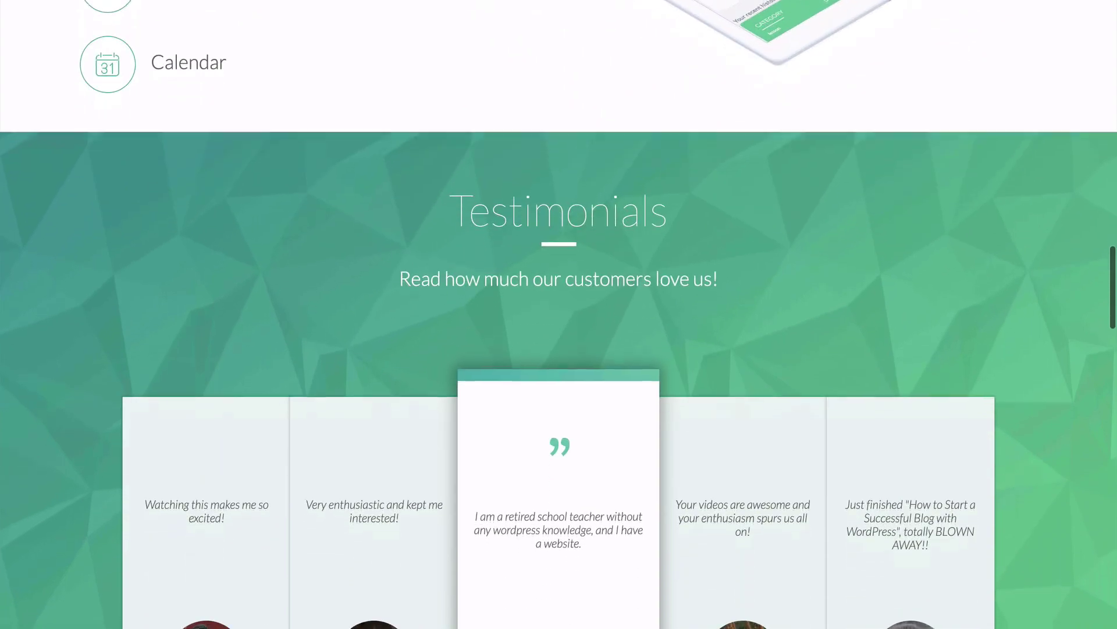
{"action": "scroll", "coordinate": [559, 314], "scroll_direction": "down", "scroll_amount": 3}
{"action": "scroll", "coordinate": [559, 314], "scroll_direction": "down", "scroll_amount": 6}
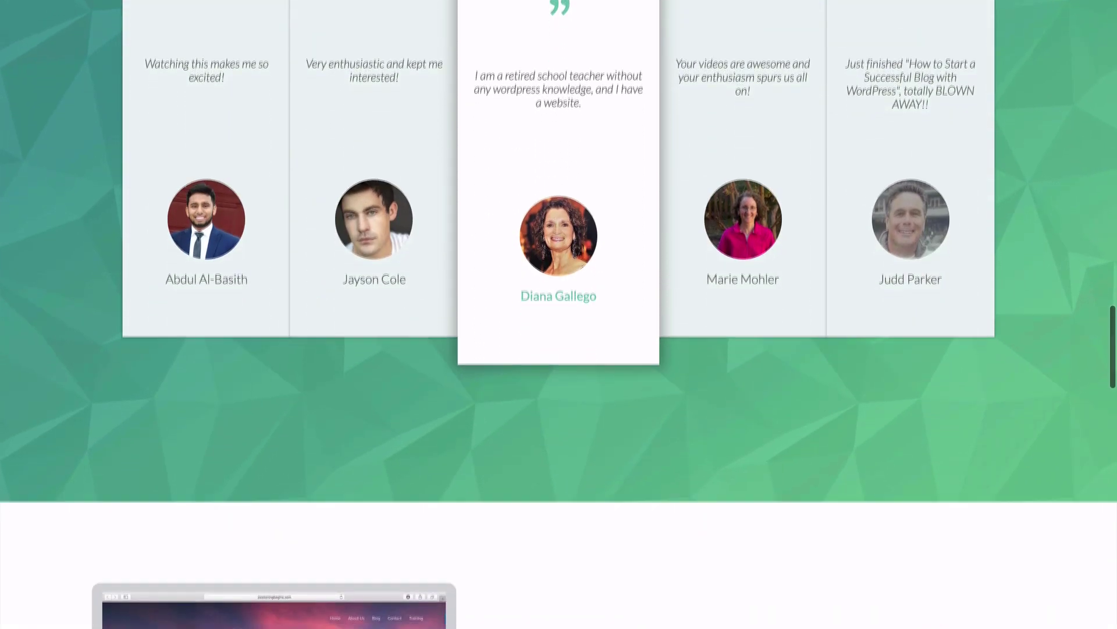
{"action": "scroll", "coordinate": [558, 314], "scroll_direction": "down", "scroll_amount": 6}
{"action": "scroll", "coordinate": [559, 315], "scroll_direction": "down", "scroll_amount": 4}
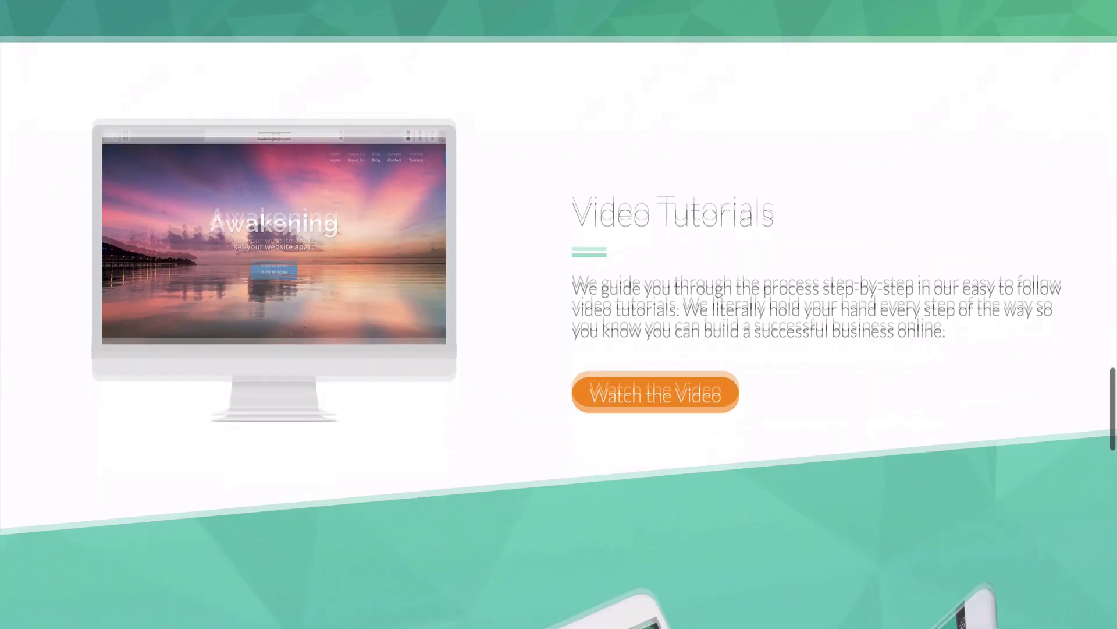
{"action": "scroll", "coordinate": [559, 314], "scroll_direction": "down", "scroll_amount": 4}
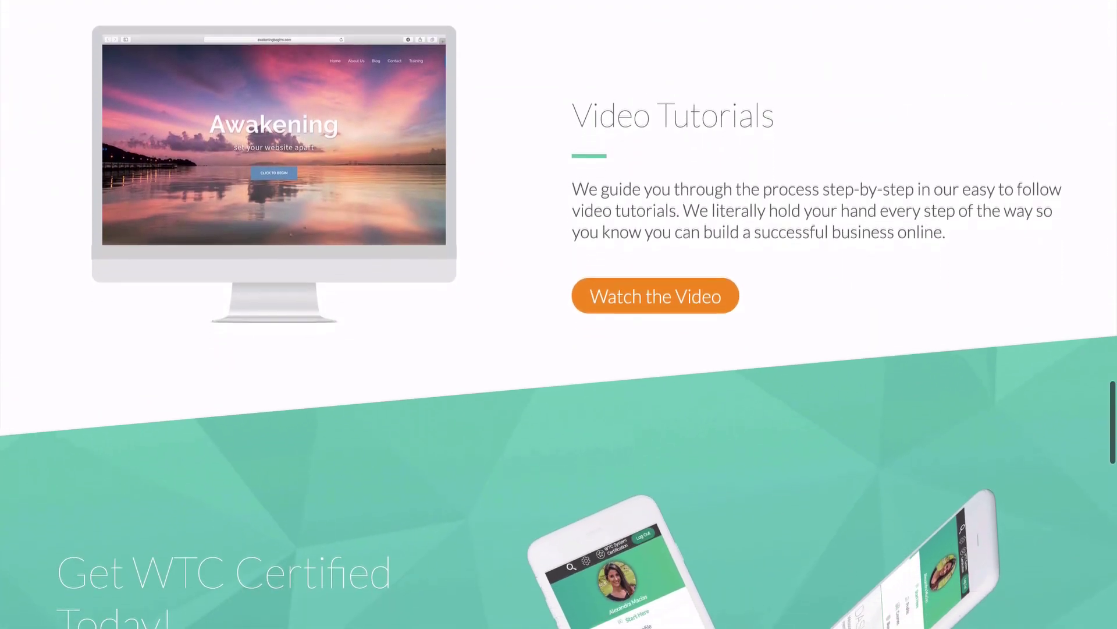
{"action": "scroll", "coordinate": [559, 314], "scroll_direction": "down", "scroll_amount": 4}
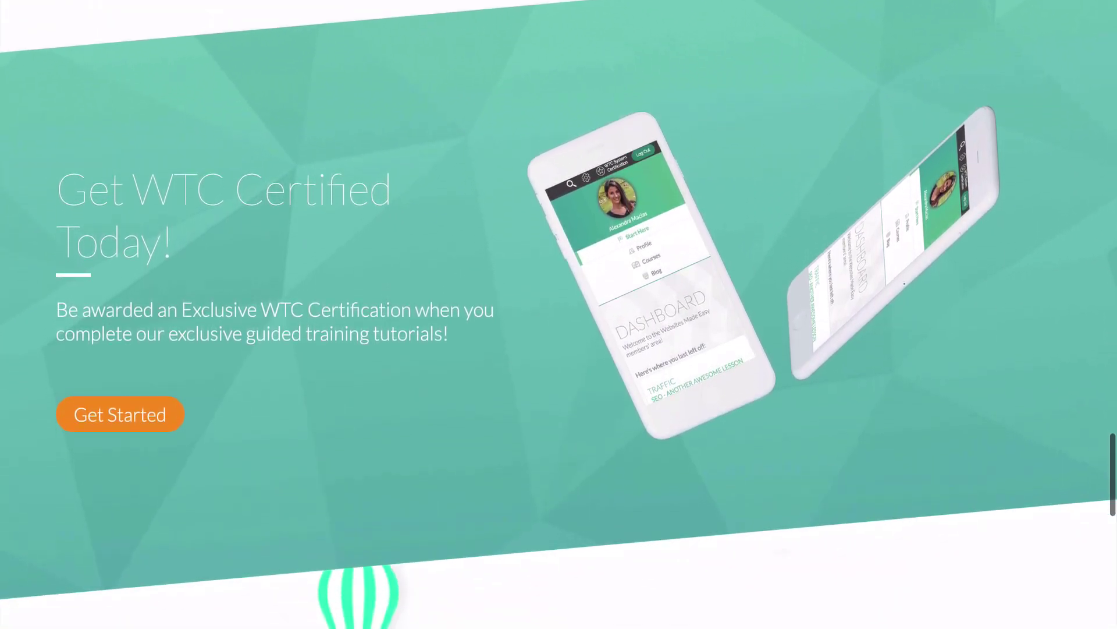